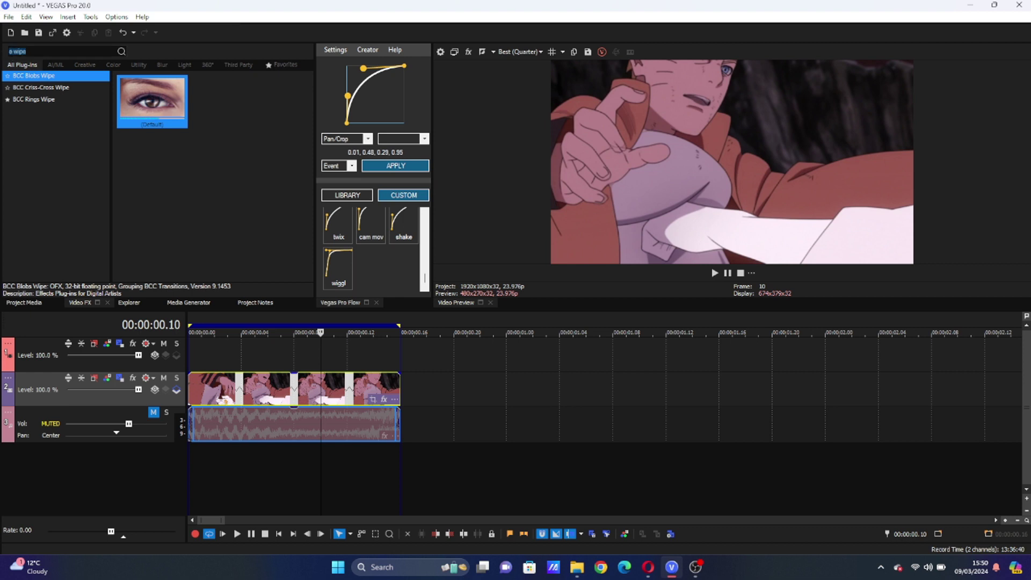
# Step: Search the video effects for s_wip and add the default S_WipeBlobs preset to the clip
pyautogui.write('a')
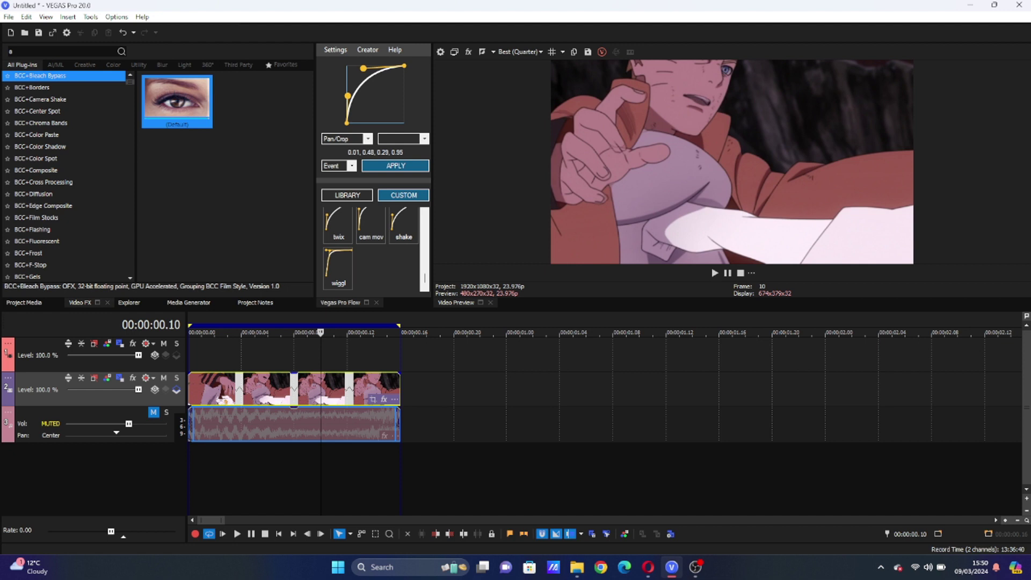
pyautogui.write('_di')
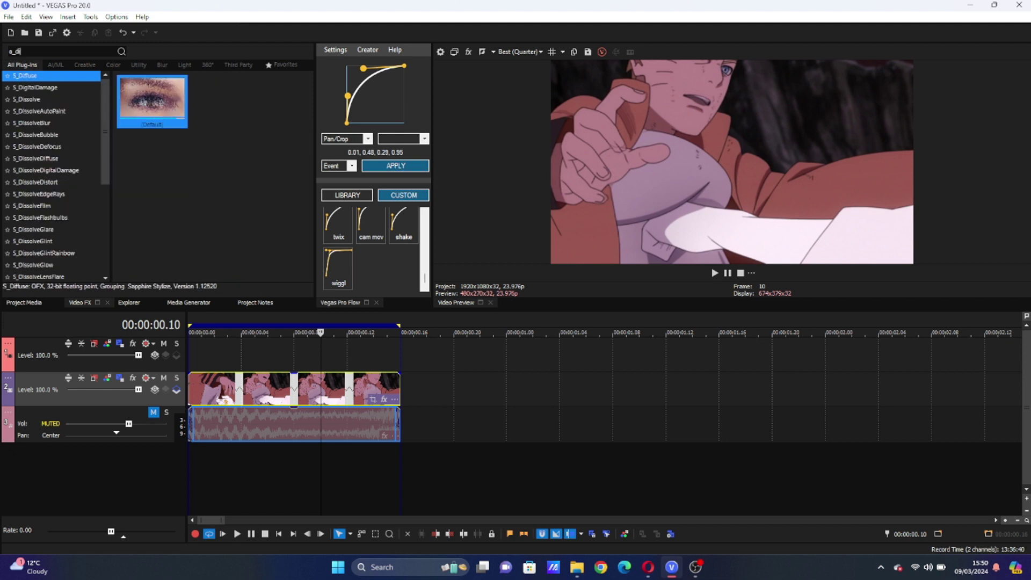
pyautogui.press('BackSpace')
pyautogui.press('BackSpace')
pyautogui.write('w')
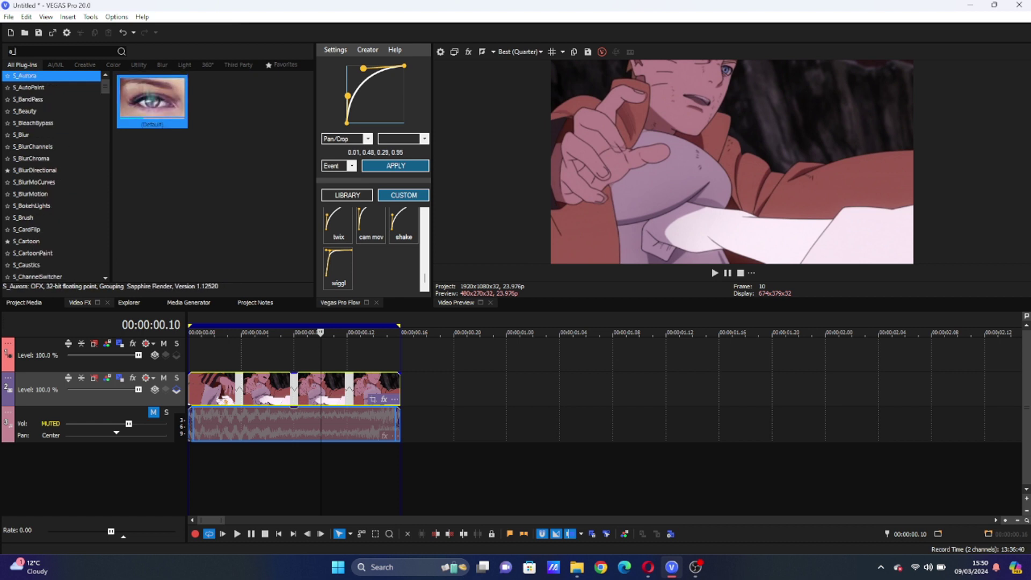
pyautogui.write('ip')
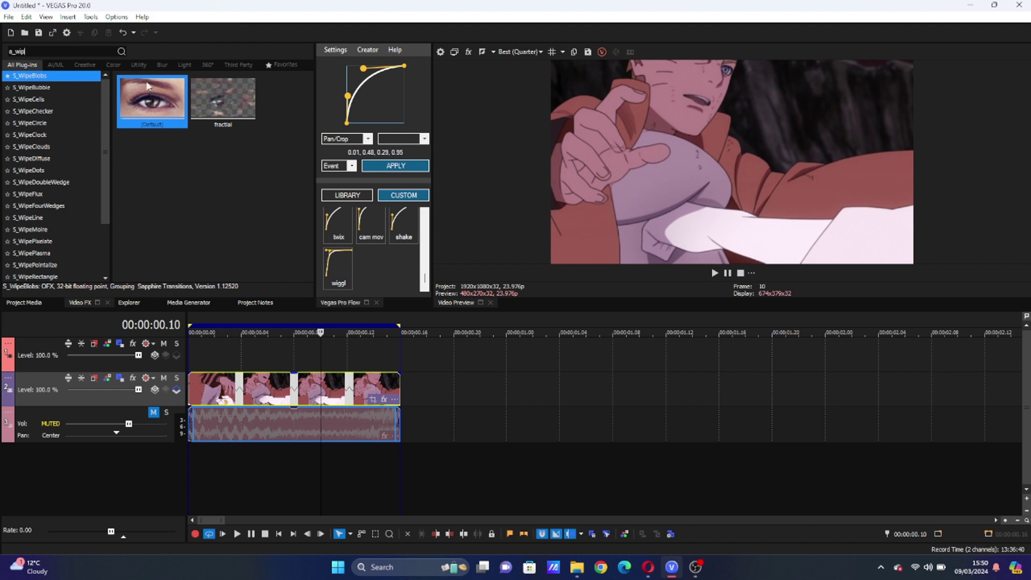
pyautogui.moveTo(166, 91); pyautogui.dragTo(313, 395)
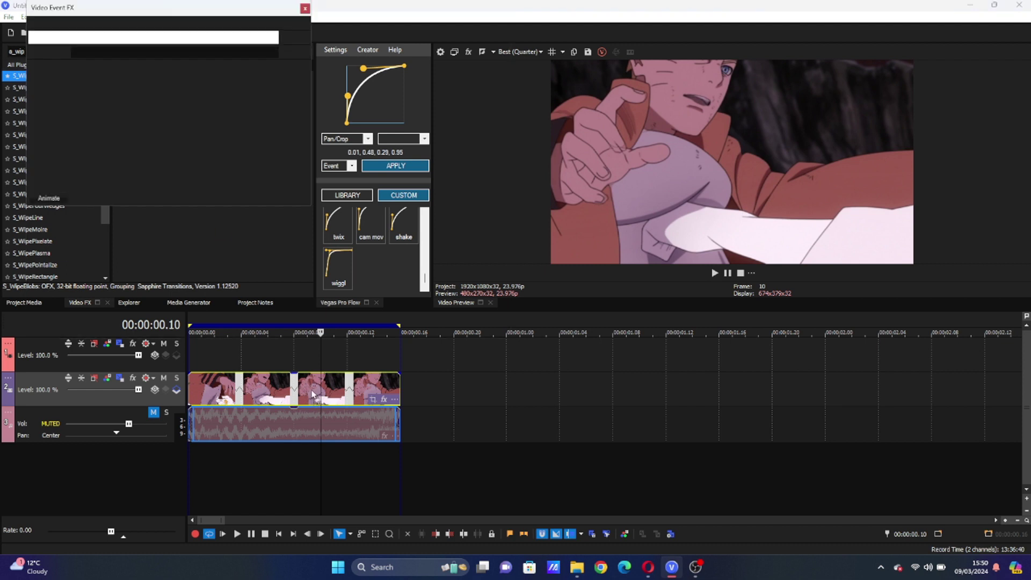
# Step: Set the S_WipeBlobs Wipe Amount to 0.395, Edge Softness to 0.034, Frequency to 3.07, Octaves to 10 and Shift Y to 0.250
pyautogui.click(98, 115)
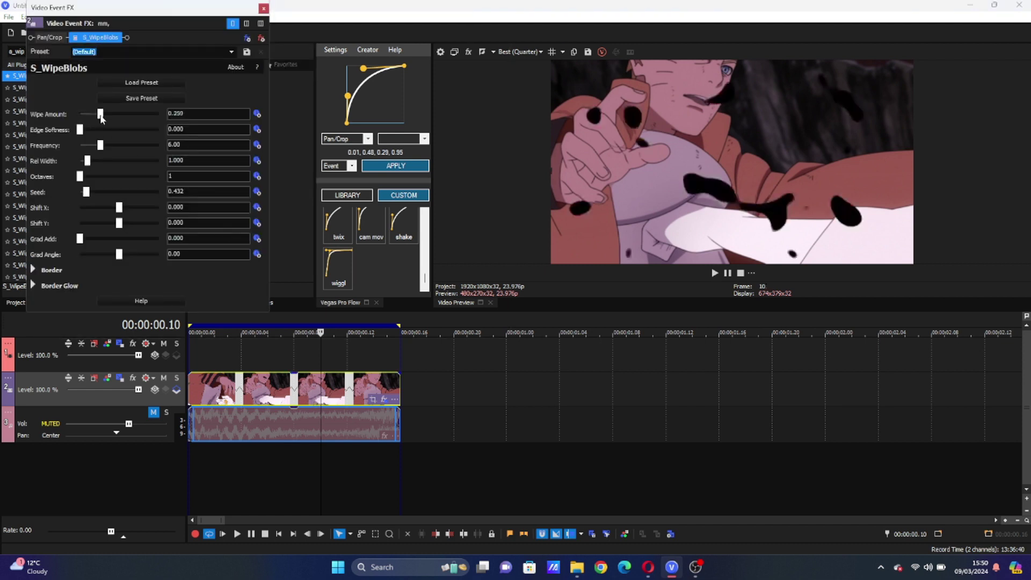
pyautogui.moveTo(104, 119)
pyautogui.mouseDown()
pyautogui.moveTo(137, 115)
pyautogui.moveTo(111, 114)
pyautogui.moveTo(90, 148)
pyautogui.moveTo(102, 128)
pyautogui.mouseUp()
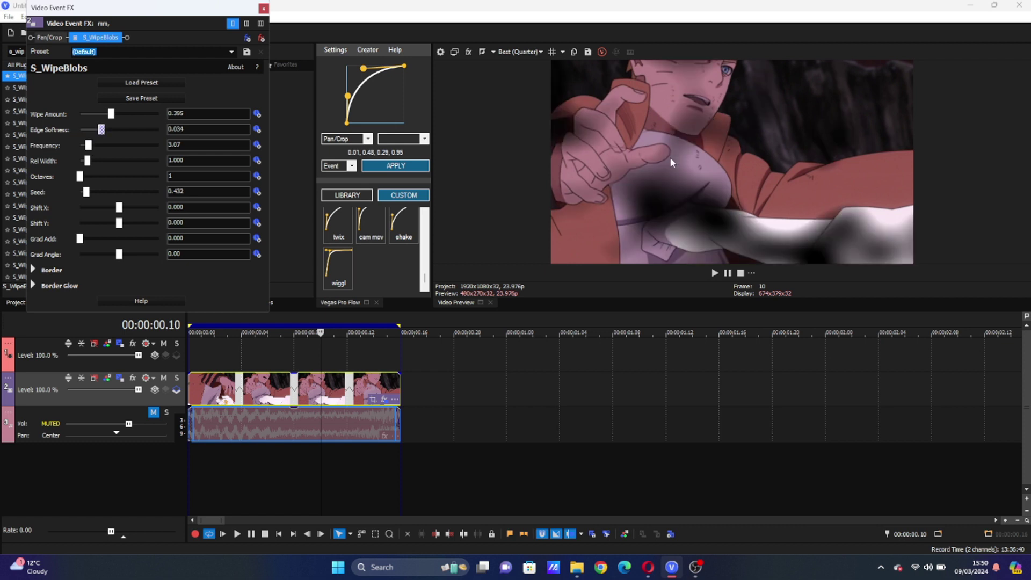
pyautogui.moveTo(80, 177); pyautogui.dragTo(164, 181)
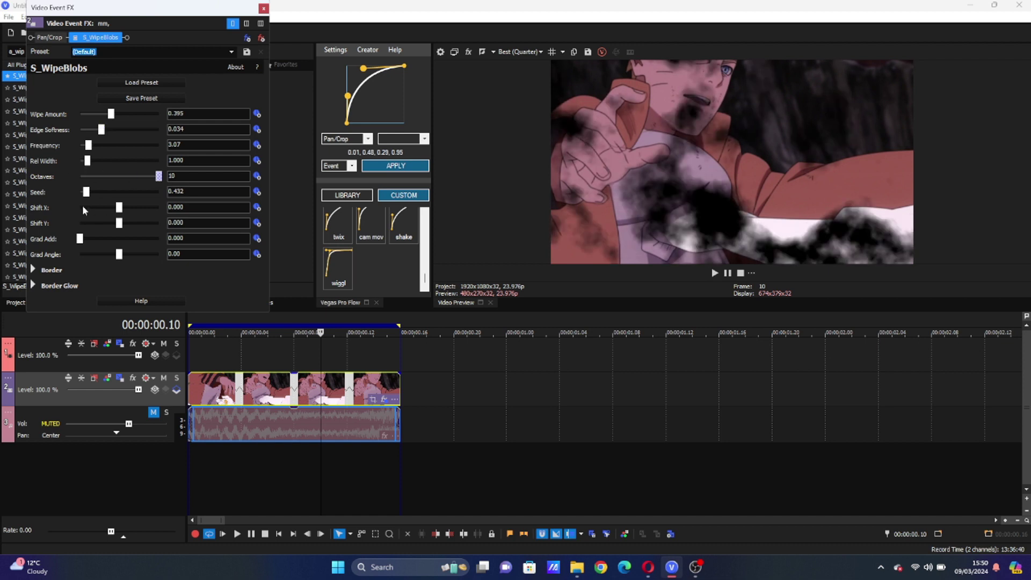
pyautogui.moveTo(119, 207)
pyautogui.mouseDown()
pyautogui.moveTo(75, 209)
pyautogui.moveTo(104, 207)
pyautogui.mouseUp()
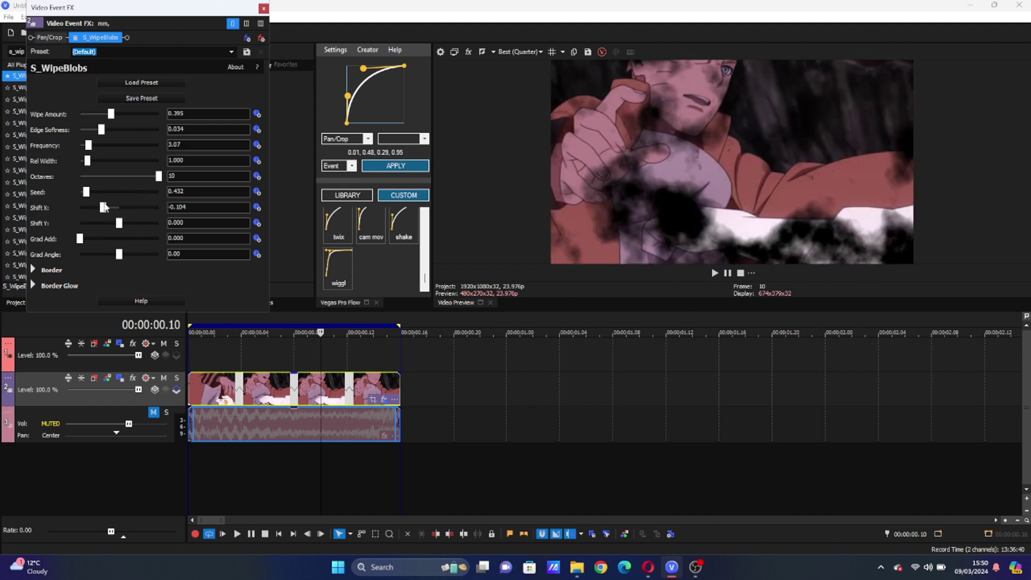
pyautogui.doubleClick(105, 208)
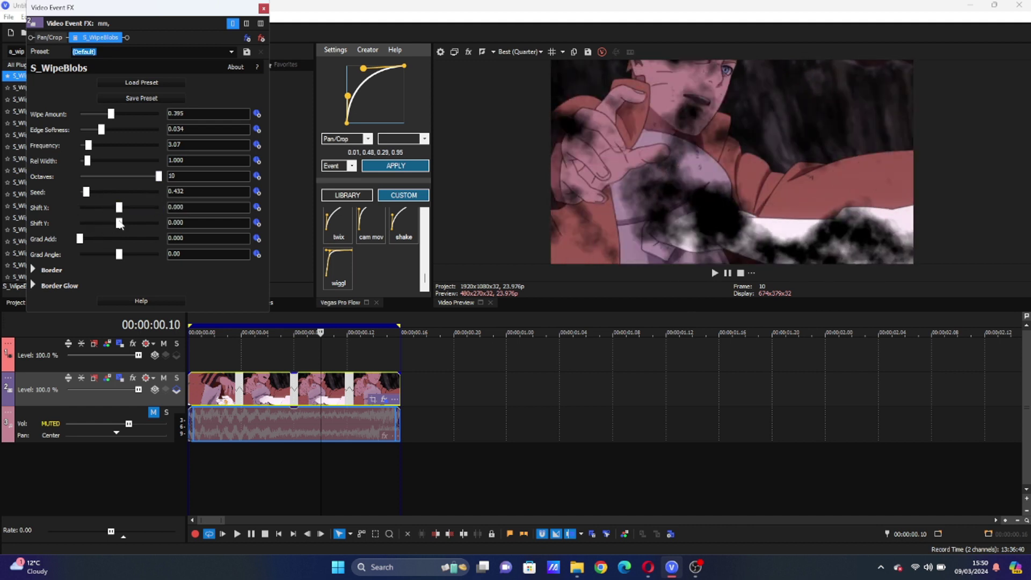
pyautogui.moveTo(118, 223); pyautogui.dragTo(163, 223)
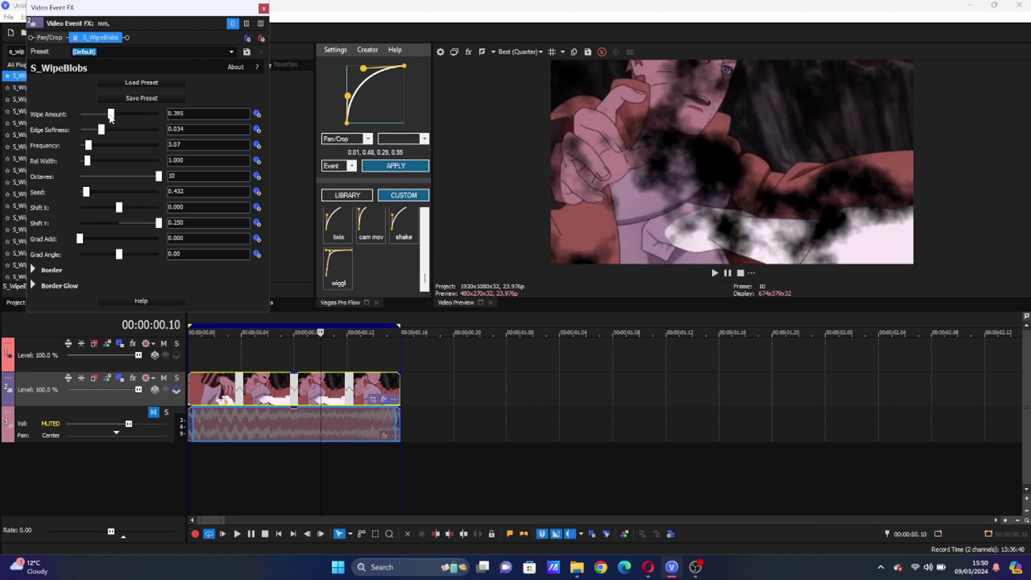
# Step: Raise the S_WipeBlobs Wipe Amount to 0.728 and Edge Softness to 0.055
pyautogui.moveTo(104, 130); pyautogui.dragTo(108, 130)
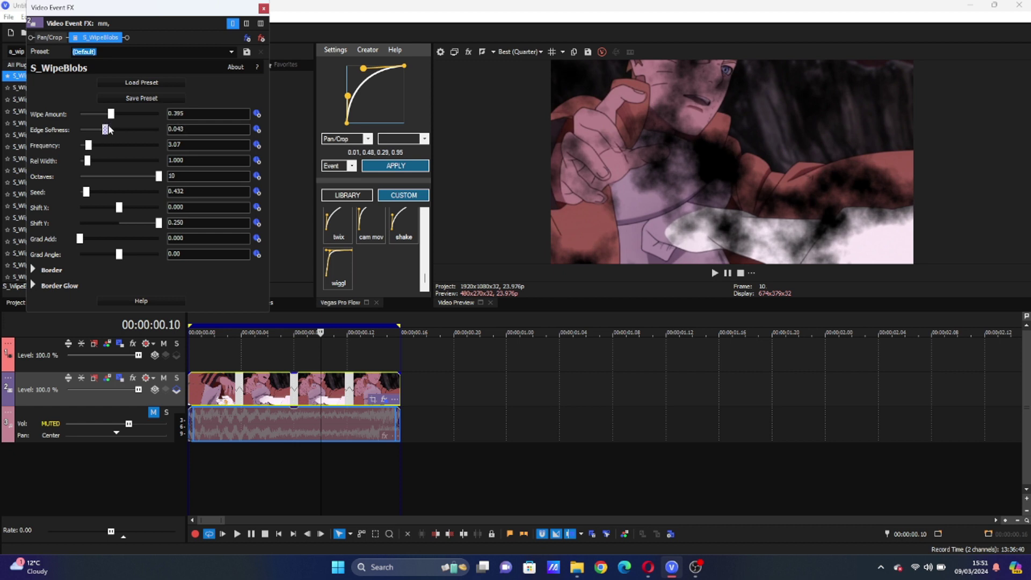
pyautogui.click(135, 115)
pyautogui.moveTo(135, 115); pyautogui.dragTo(116, 133)
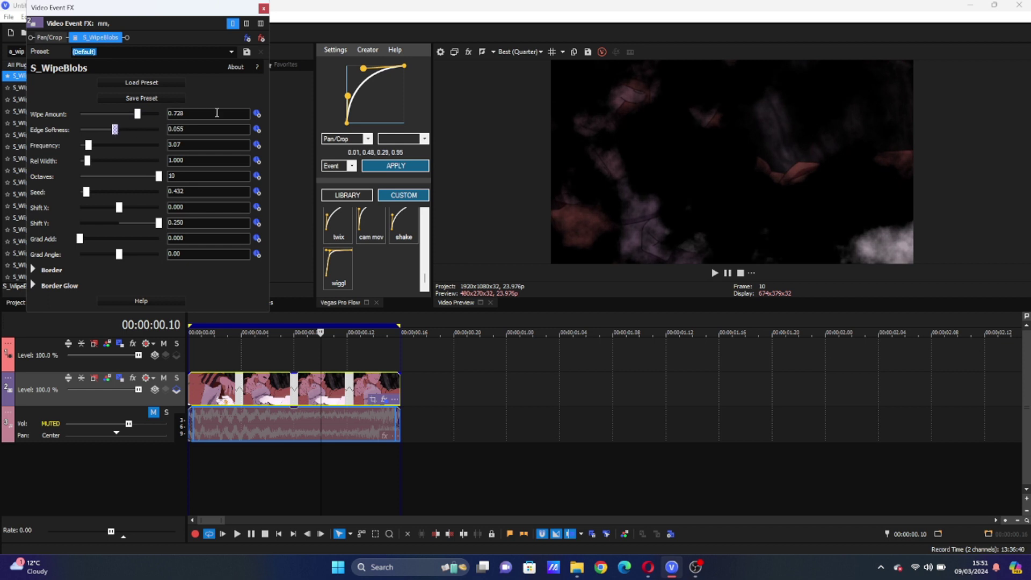
# Step: Animate the Wipe Amount from 0.728 at the clip's start to 0.231 at its end
pyautogui.click(257, 114)
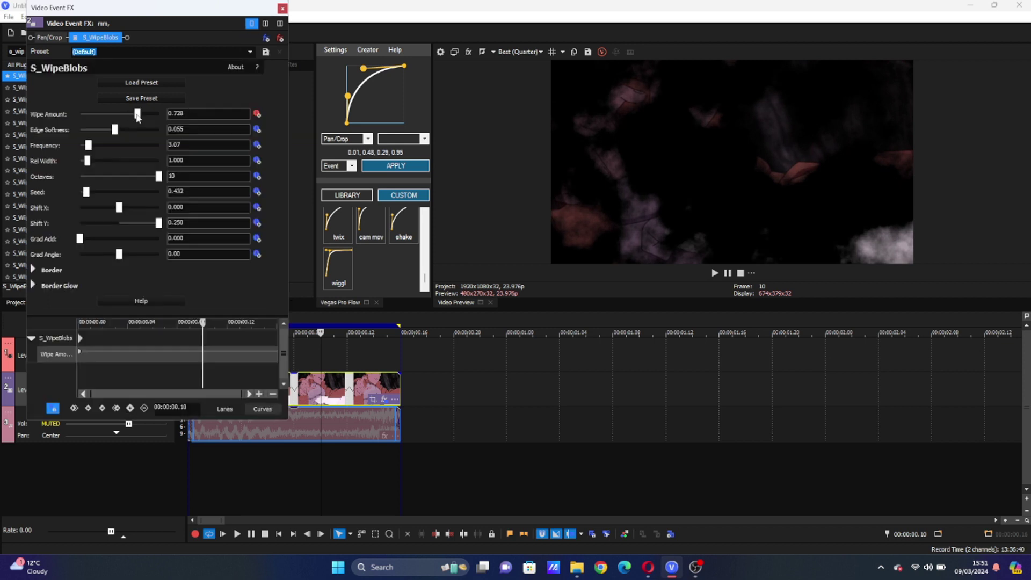
pyautogui.moveTo(137, 115); pyautogui.dragTo(98, 115)
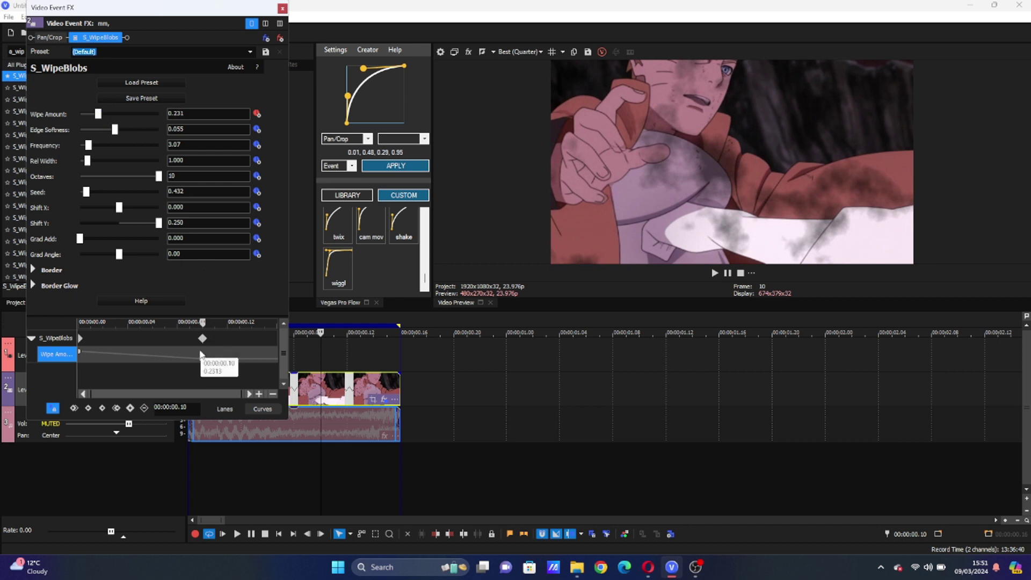
pyautogui.moveTo(202, 358); pyautogui.dragTo(300, 366)
# Step: Apply an easing curve of 0.02, 0.64, 0.29, 0.95 to the Wipe Amount animation and play the clip
pyautogui.click(317, 391)
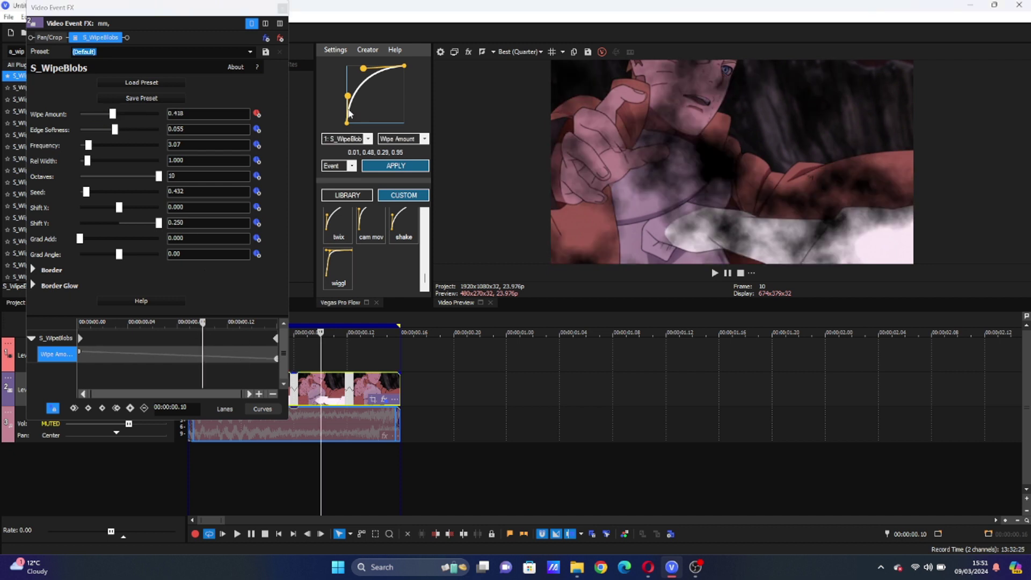
pyautogui.moveTo(347, 96); pyautogui.dragTo(349, 87)
pyautogui.click(392, 166)
pyautogui.doubleClick(344, 384)
pyautogui.press('space')
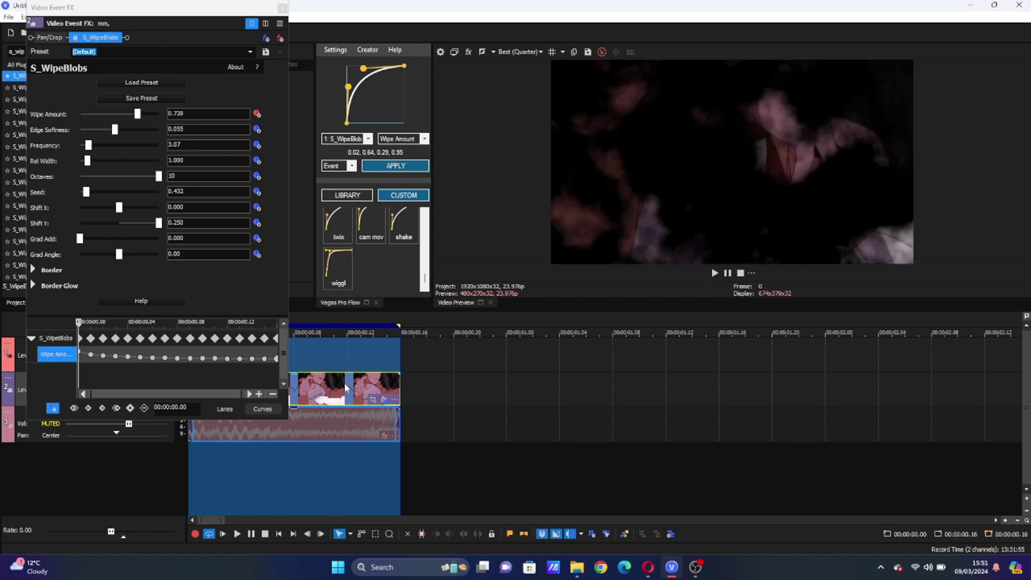
pyautogui.press('space')
# Step: Remove S_WipeBlobs from the clip's effect chain and close the effect window
pyautogui.click(281, 38)
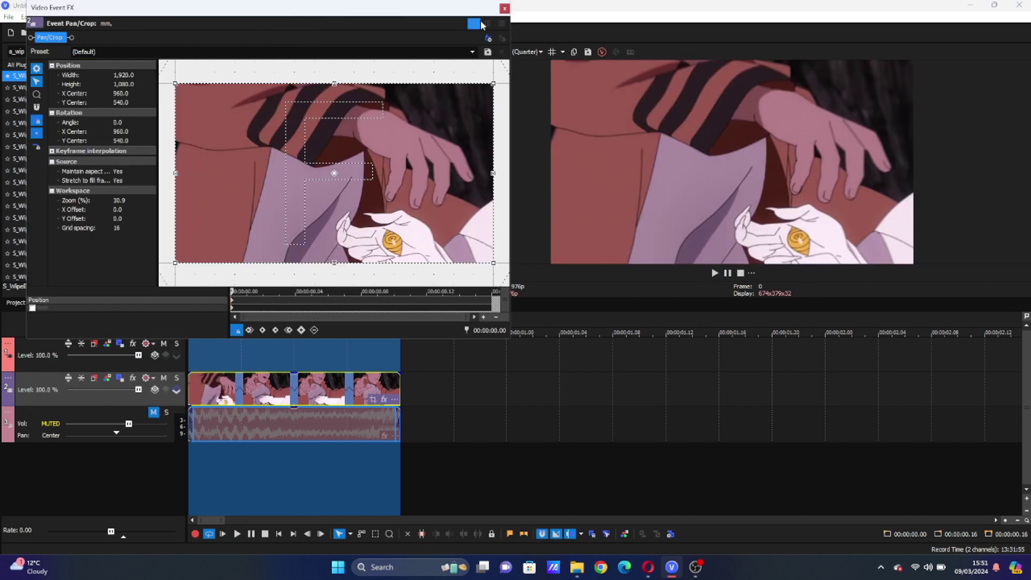
pyautogui.click(505, 8)
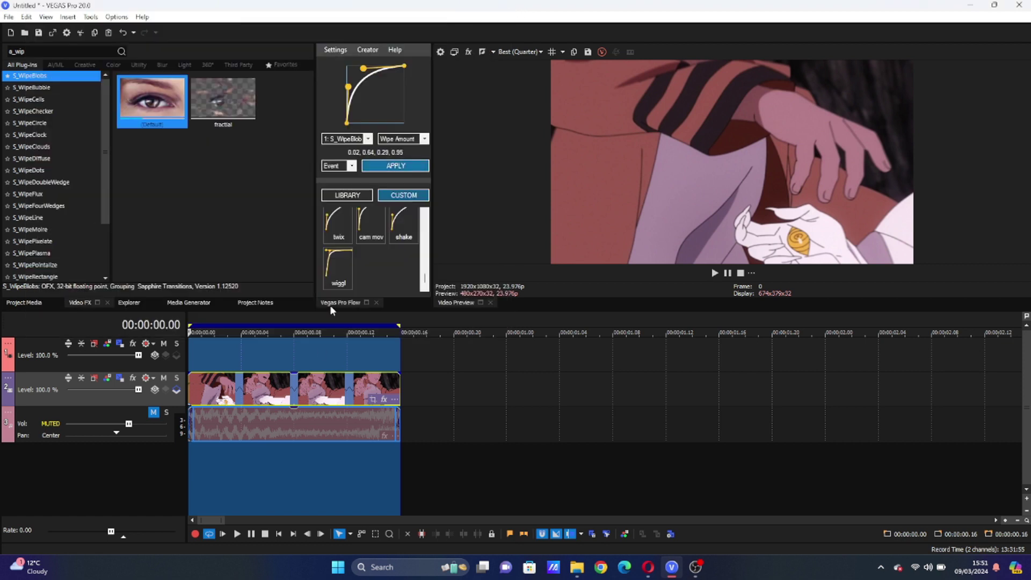
pyautogui.press('space')
# Step: Search the video effects for s_diss and add the default S_DissolveSpeckle preset to the clip
pyautogui.click(39, 48)
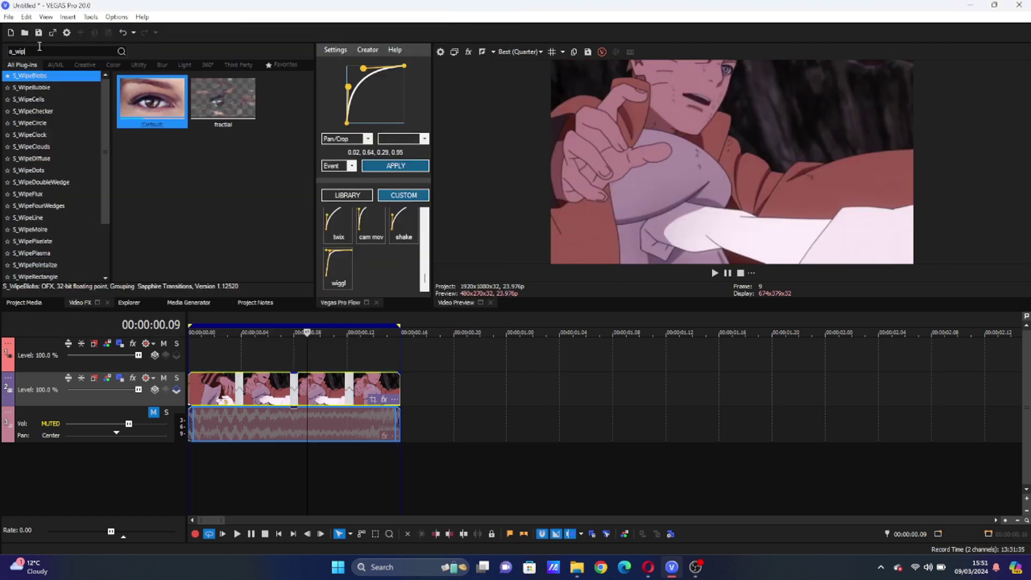
pyautogui.press('BackSpace')
pyautogui.press('BackSpace')
pyautogui.press('BackSpace')
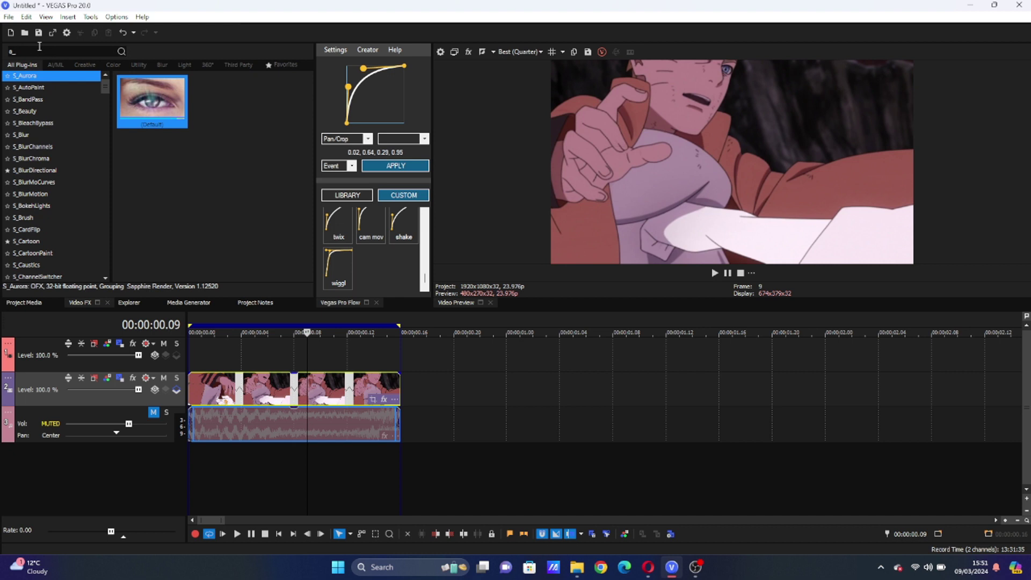
pyautogui.write('diss')
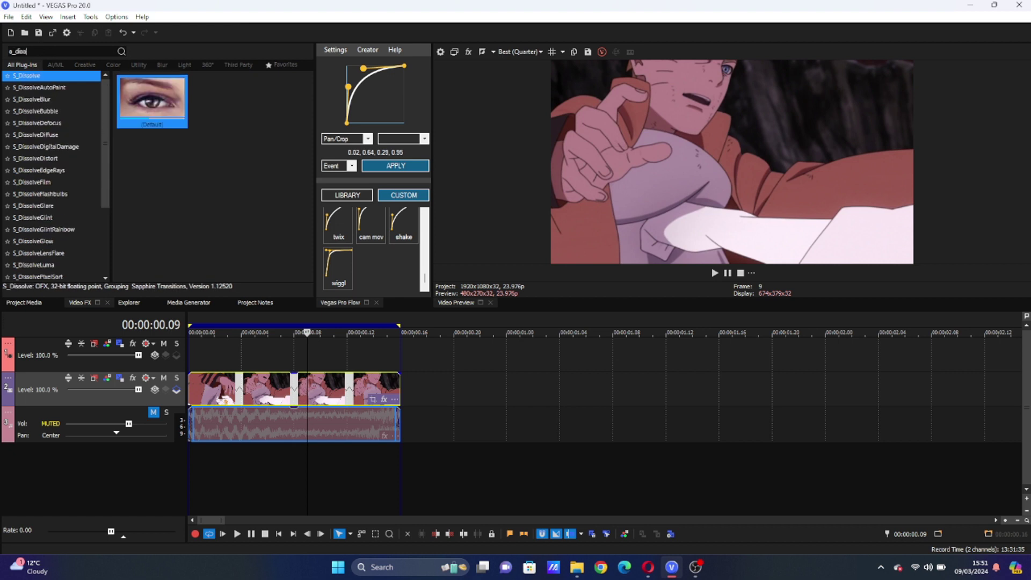
pyautogui.scroll(-2, 101, 211)
pyautogui.scroll(-1, 103, 231)
pyautogui.click(50, 220)
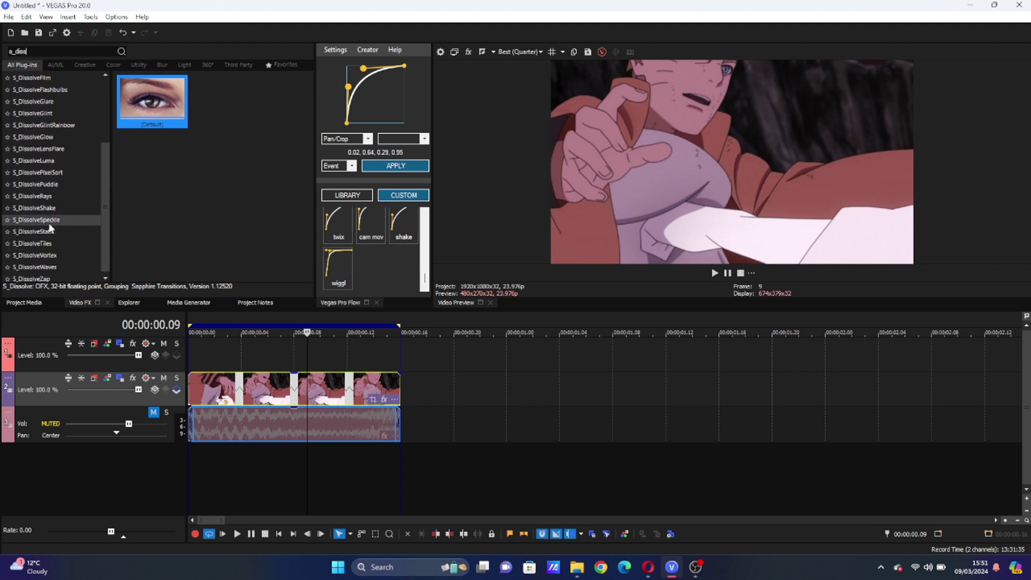
pyautogui.doubleClick(159, 111)
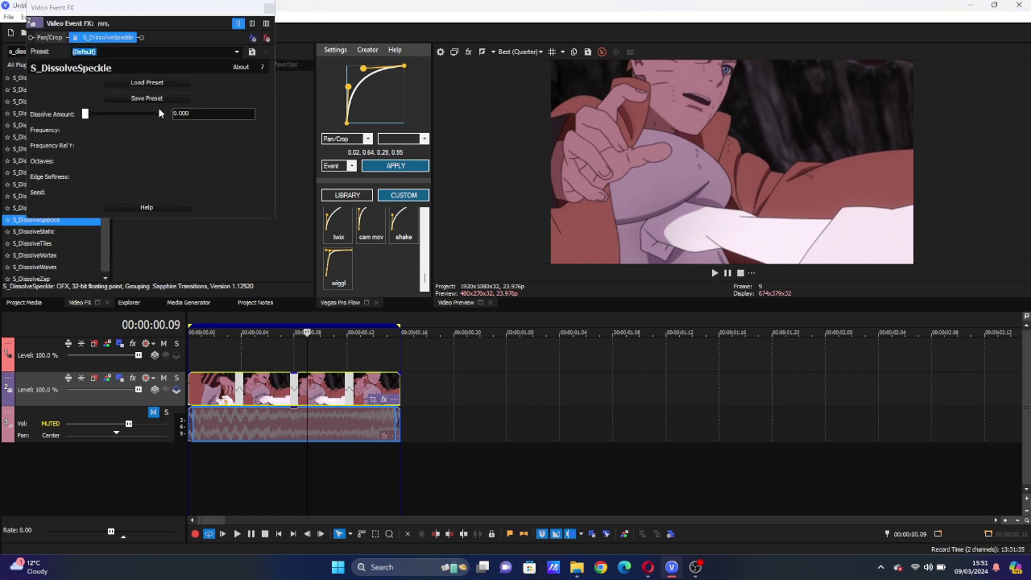
# Step: Set the S_DissolveSpeckle Dissolve Amount to 0.361, Frequency to 3.69, Octaves to 10 and Edge Softness to 0.700
pyautogui.moveTo(100, 115); pyautogui.dragTo(165, 162)
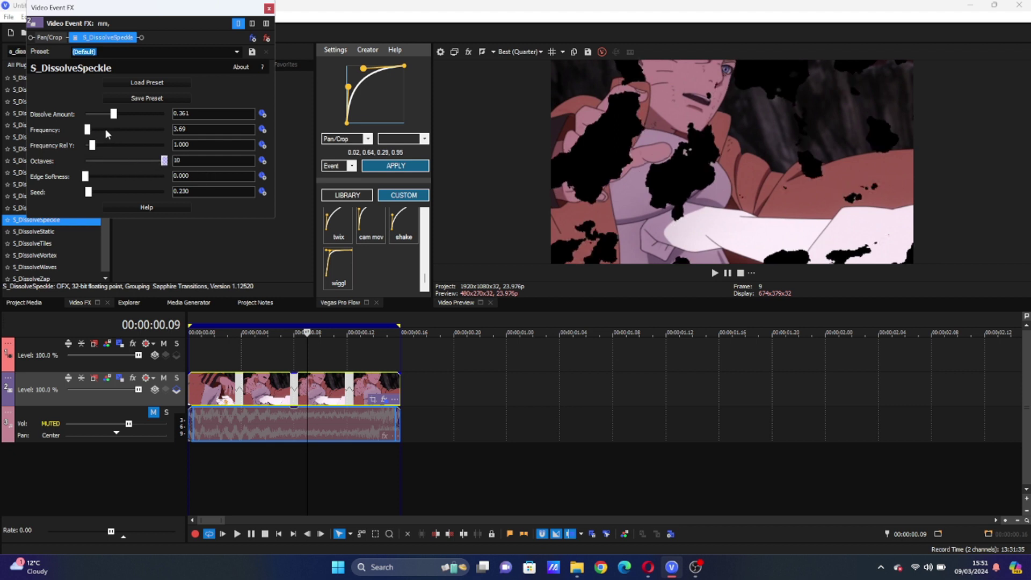
pyautogui.moveTo(123, 181); pyautogui.dragTo(189, 182)
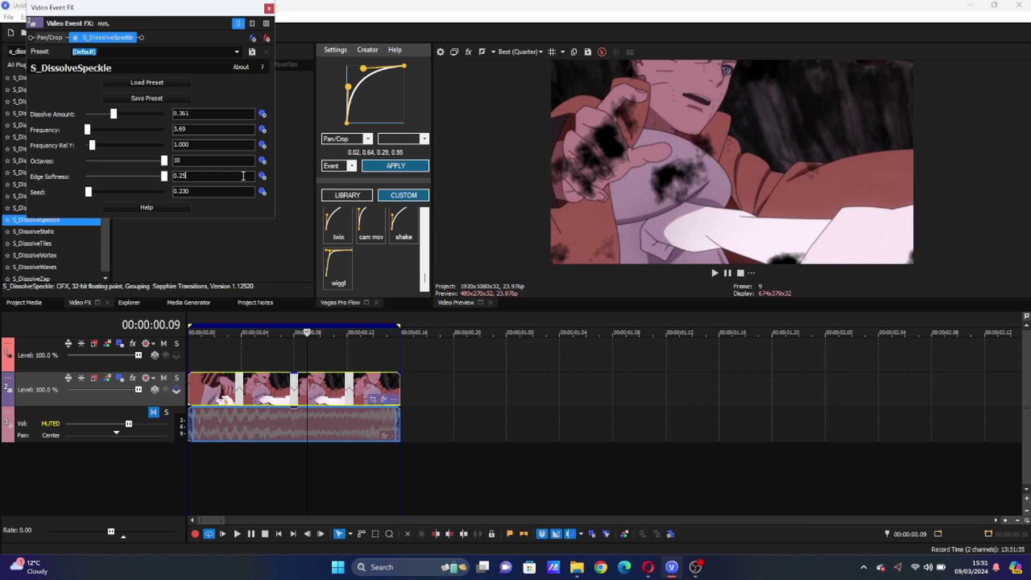
pyautogui.press('Return')
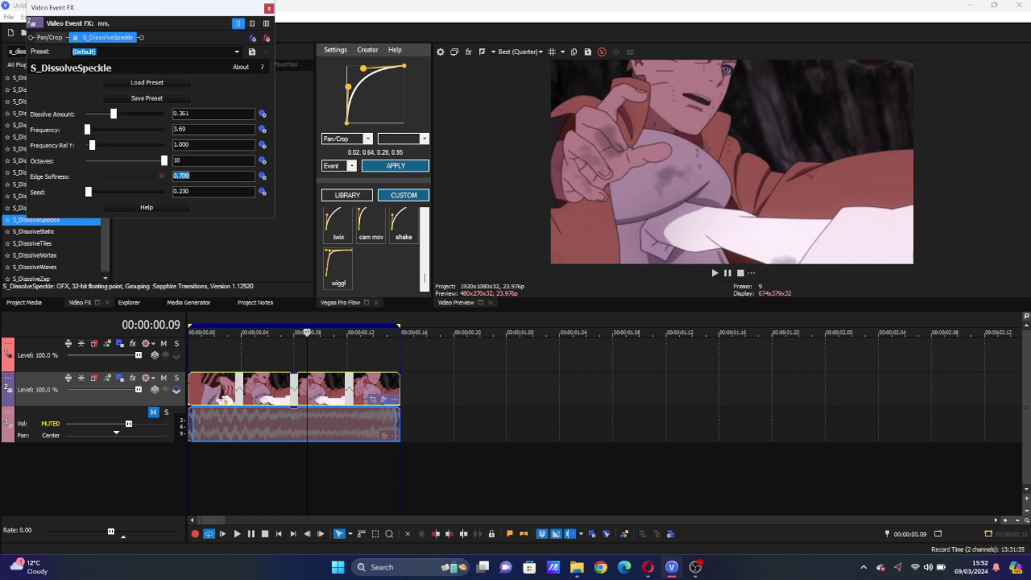
# Step: Animate the Dissolve Amount from 0.918 at the clip's start to 0.449 at its end
pyautogui.moveTo(113, 114)
pyautogui.mouseDown()
pyautogui.moveTo(159, 120)
pyautogui.moveTo(122, 117)
pyautogui.mouseUp()
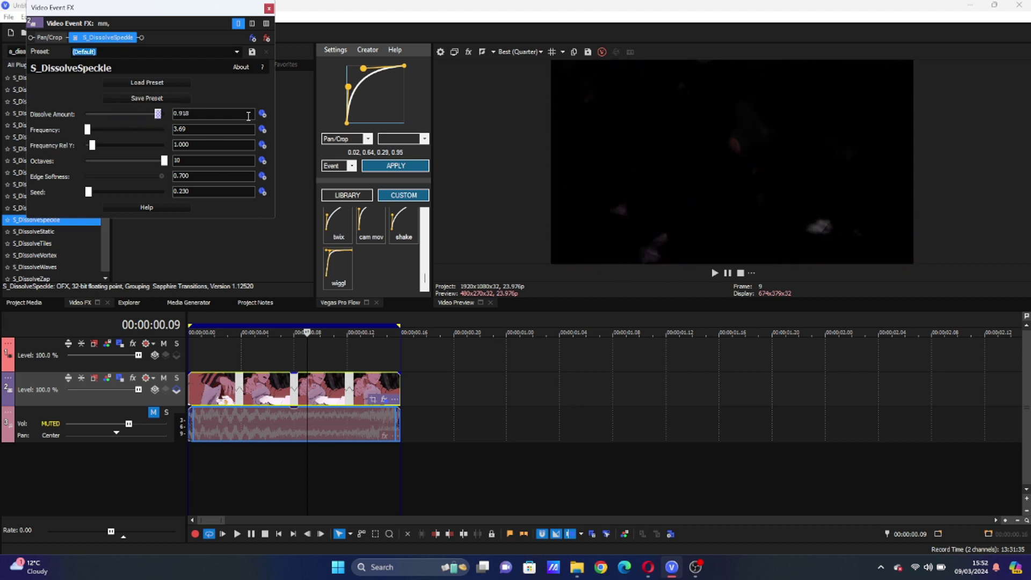
pyautogui.click(263, 113)
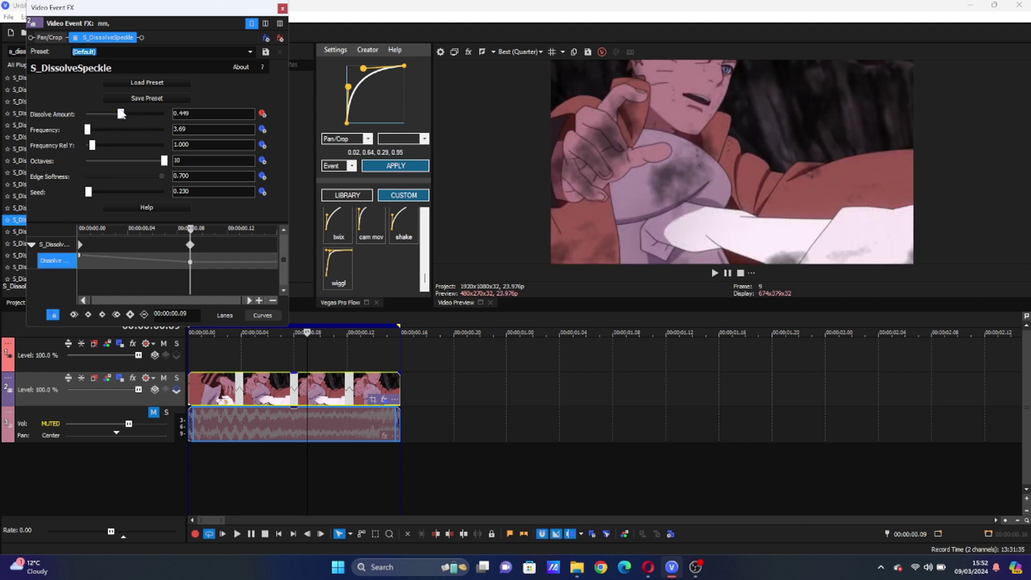
pyautogui.click(191, 244)
pyautogui.press('Delete')
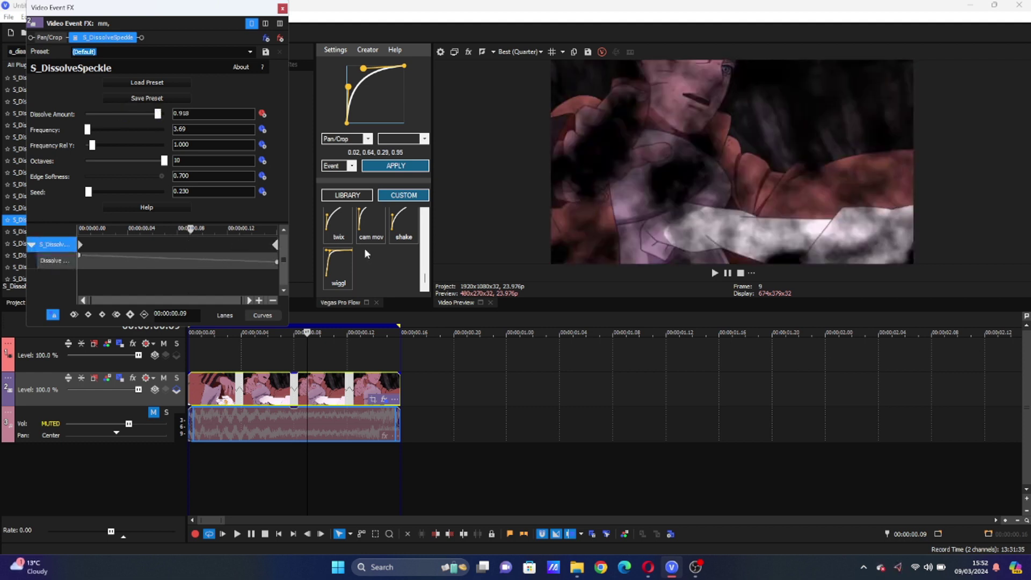
# Step: Apply an easing curve of 0.02, 0.73, 0.29, 0.95 to the Dissolve Amount animation and close the effect window
pyautogui.click(300, 391)
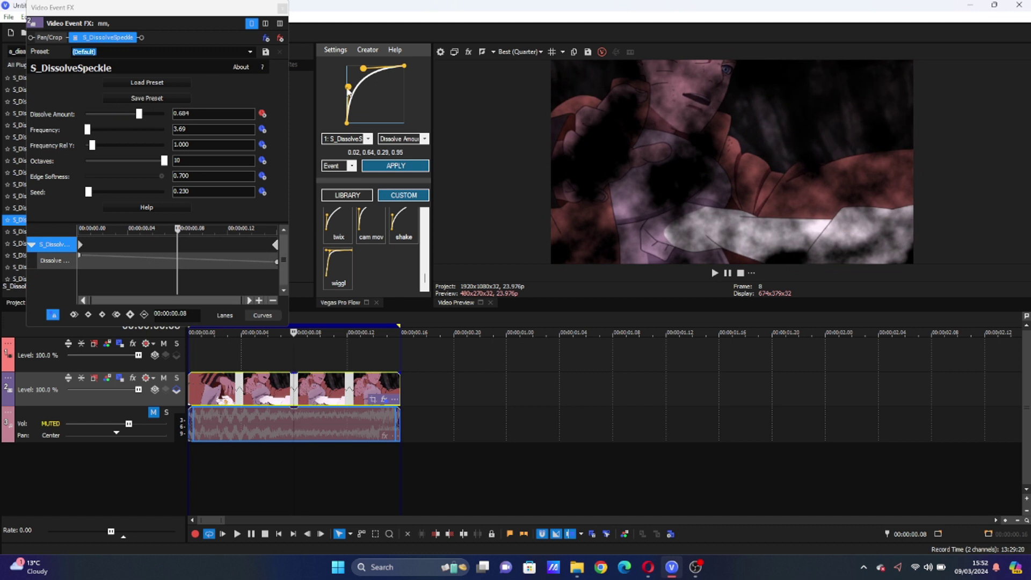
pyautogui.moveTo(348, 89); pyautogui.dragTo(348, 82)
pyautogui.click(396, 166)
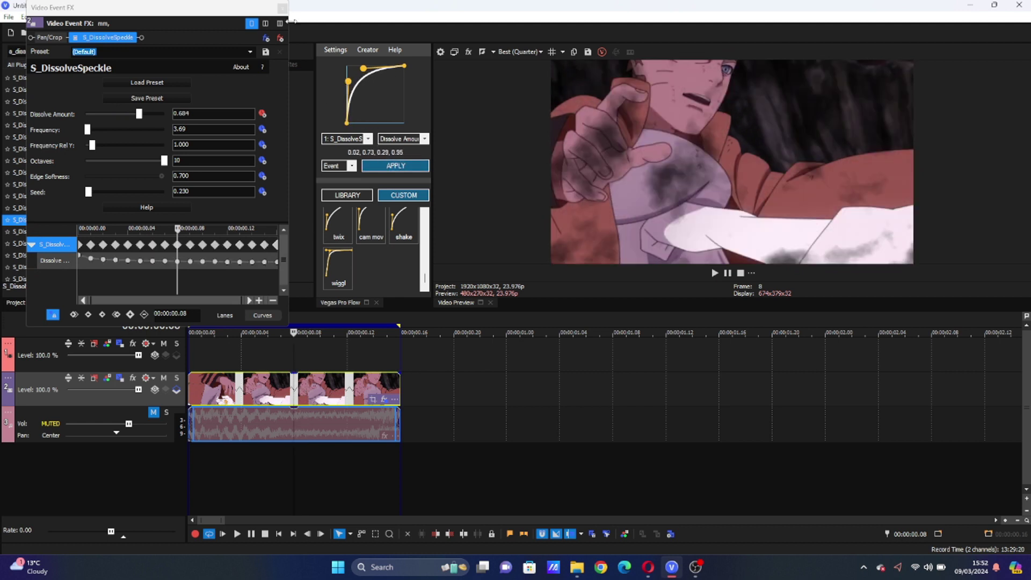
pyautogui.click(285, 10)
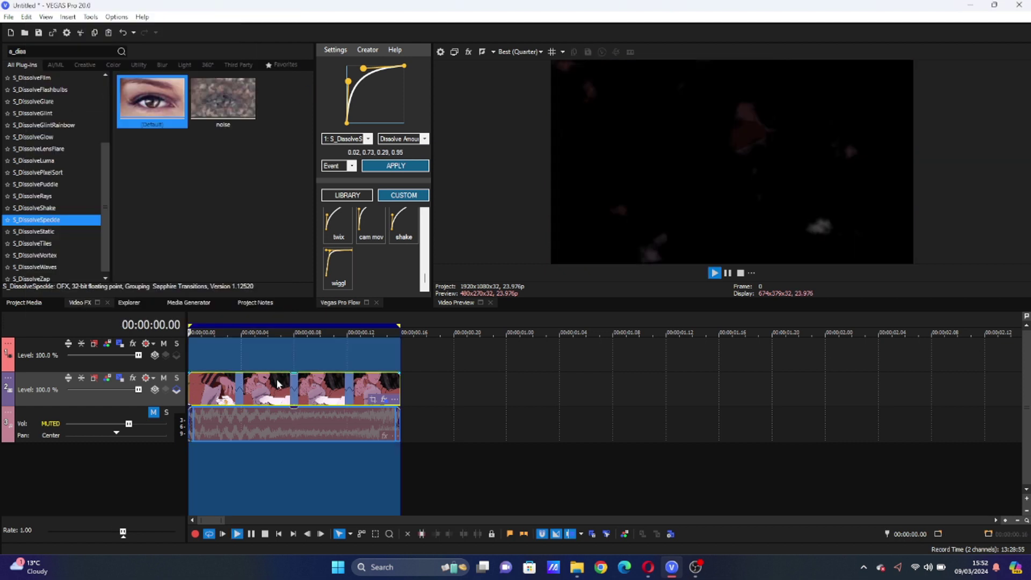
# Step: Play back the clip to review the speckle dissolve animation
pyautogui.press('space')
pyautogui.press('space')
pyautogui.press('space')
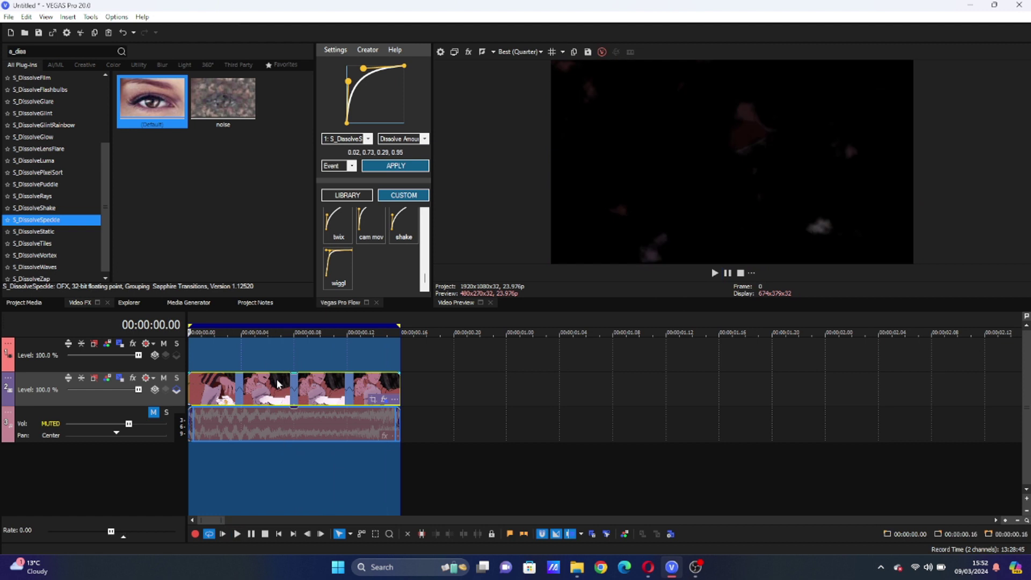
pyautogui.press('space')
pyautogui.click(312, 379)
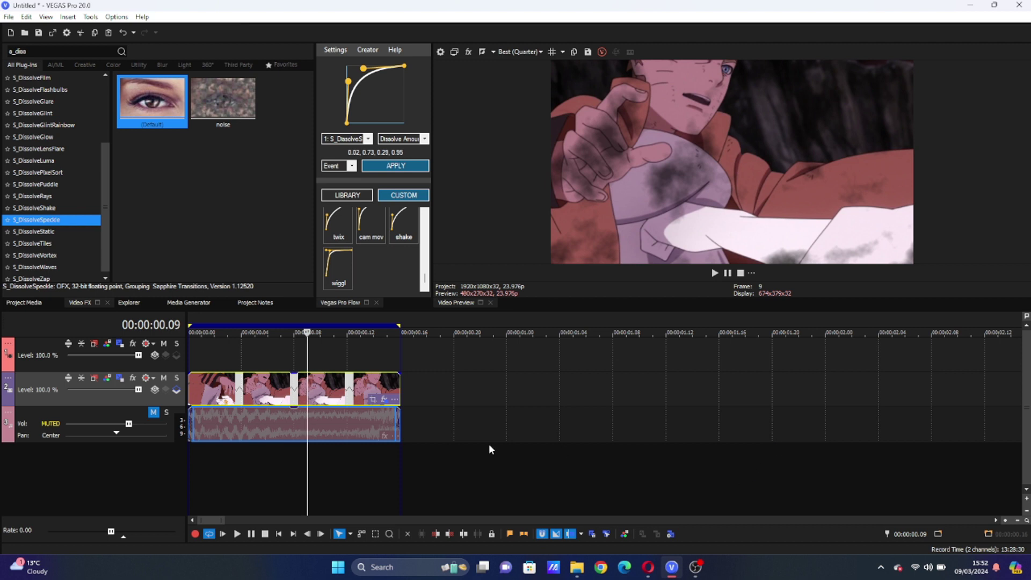
# Step: Disable the S_DissolveSpeckle effect on the clip and close the effect window
pyautogui.click(384, 399)
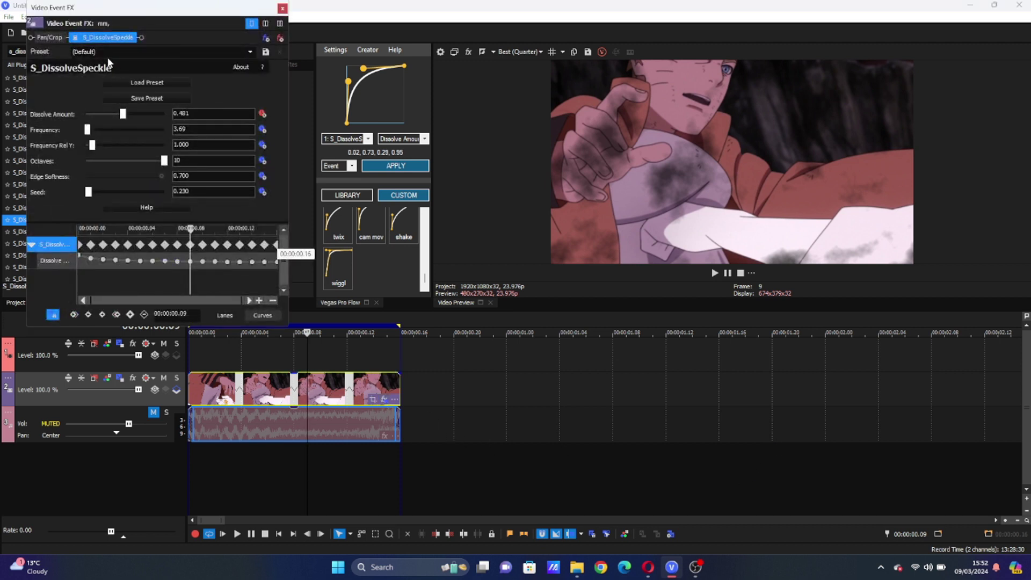
pyautogui.click(76, 39)
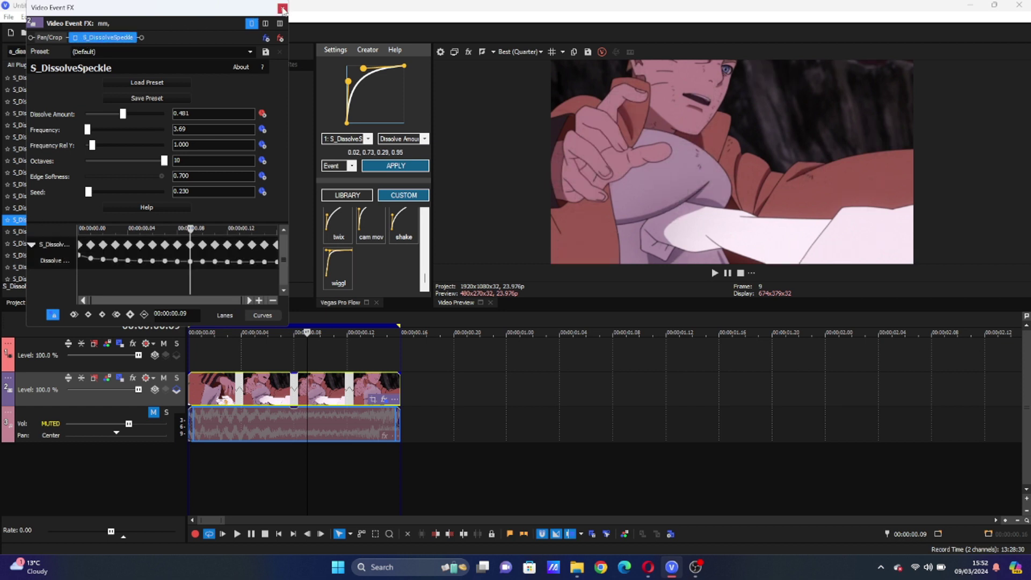
pyautogui.click(283, 9)
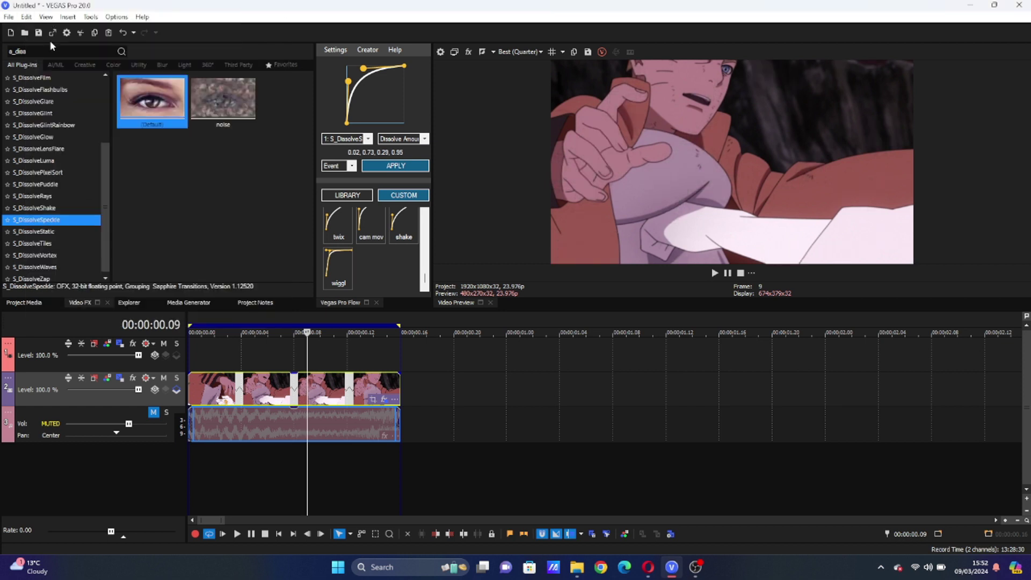
# Step: Search the video effects for "s_wip" and add the default S_WipeBlobs preset to the clip
pyautogui.press('BackSpace')
pyautogui.press('BackSpace')
pyautogui.press('BackSpace')
pyautogui.press('BackSpace')
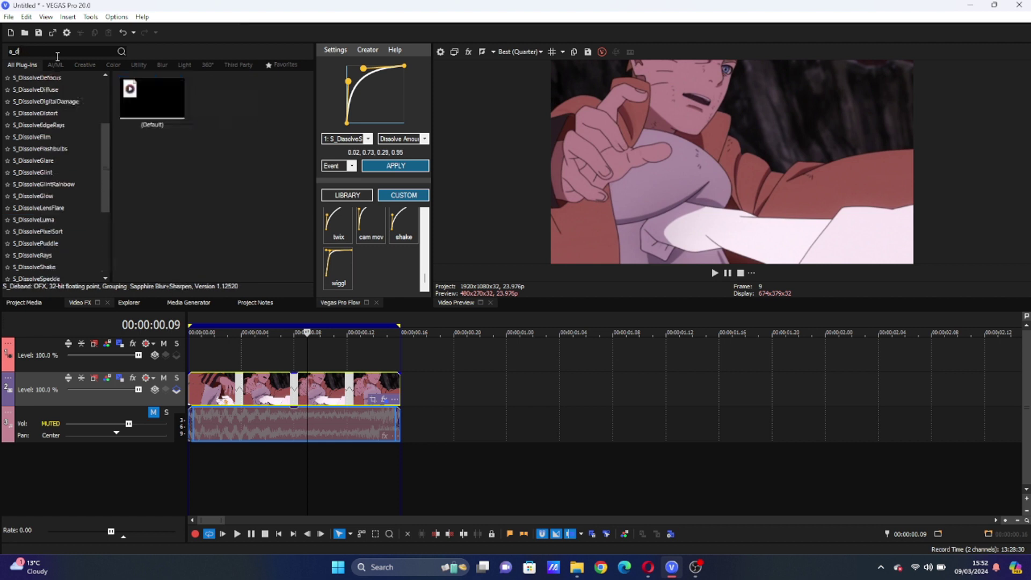
pyautogui.write('wip')
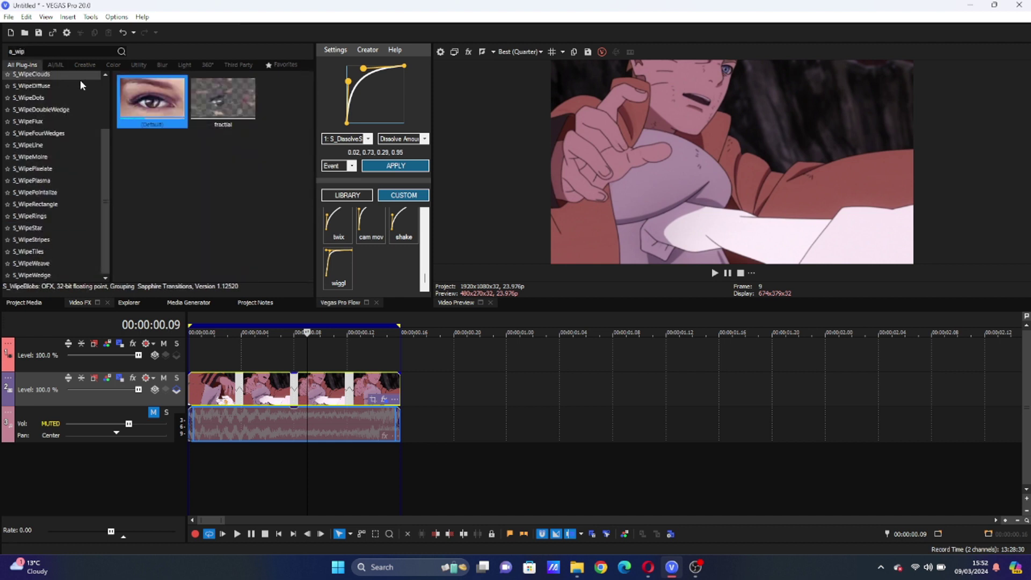
pyautogui.scroll(2, 106, 87)
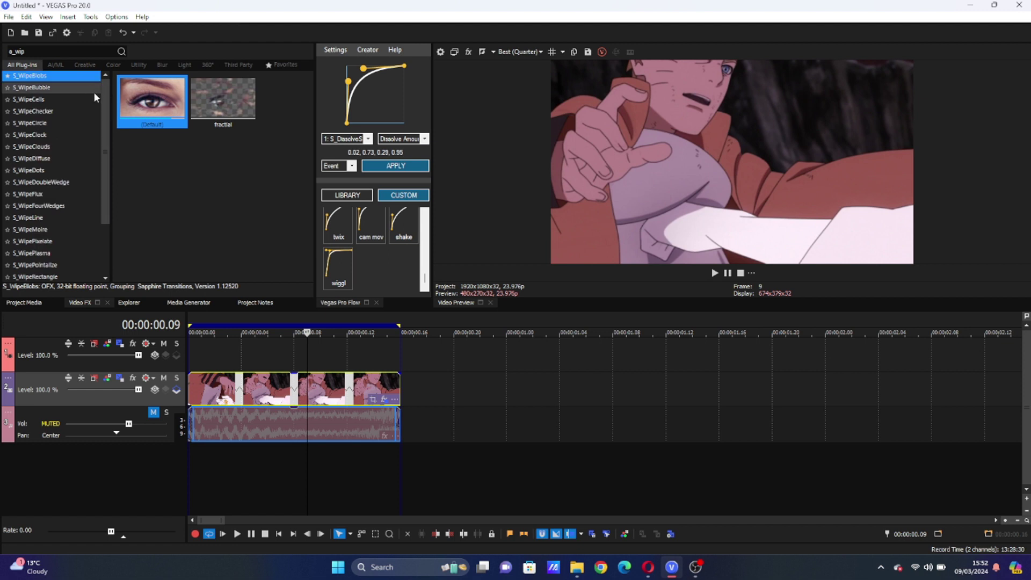
pyautogui.doubleClick(159, 93)
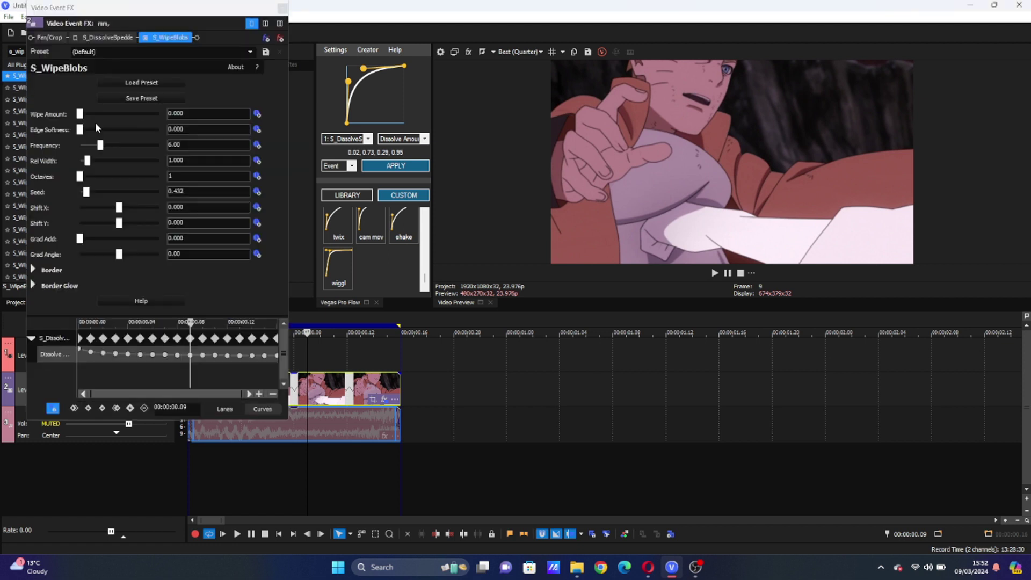
# Step: Set the S_WipeBlobs Wipe Amount to 0.395, Octaves to 10 and Grad Add to 5.000, and reset Grad Angle to 0
pyautogui.click(97, 114)
pyautogui.moveTo(97, 113); pyautogui.dragTo(111, 115)
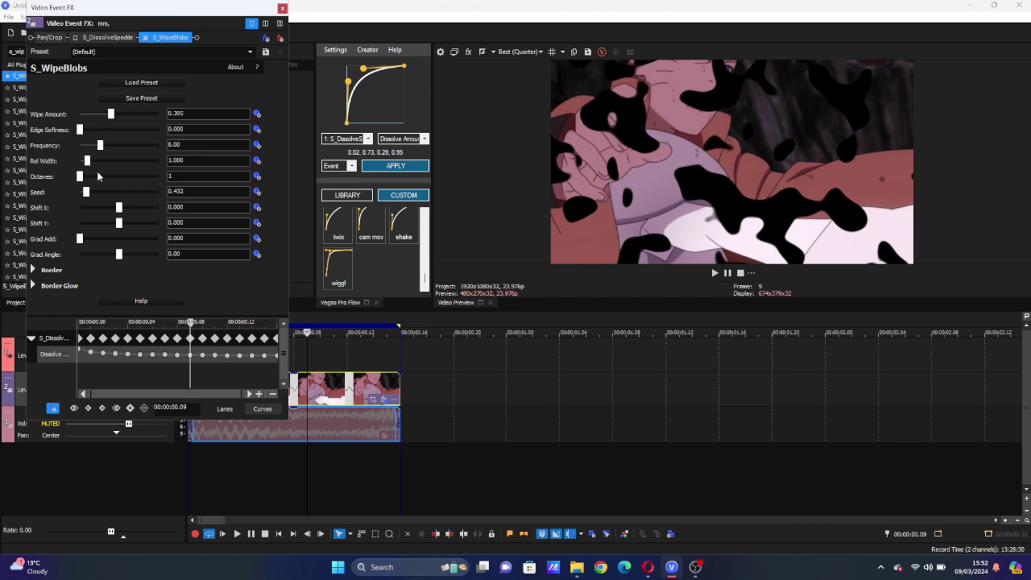
pyautogui.moveTo(129, 176); pyautogui.dragTo(170, 181)
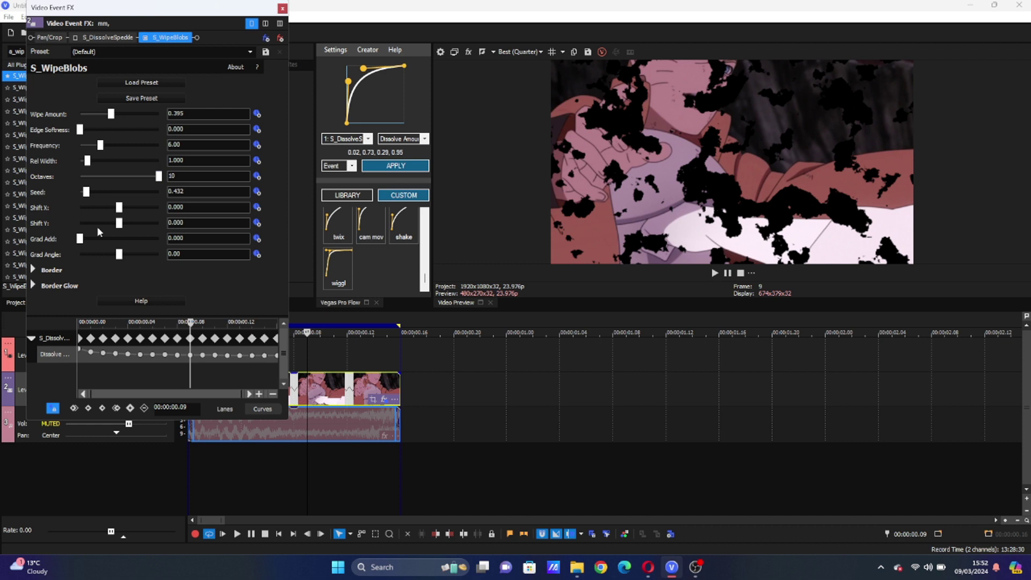
pyautogui.moveTo(79, 239); pyautogui.dragTo(133, 254)
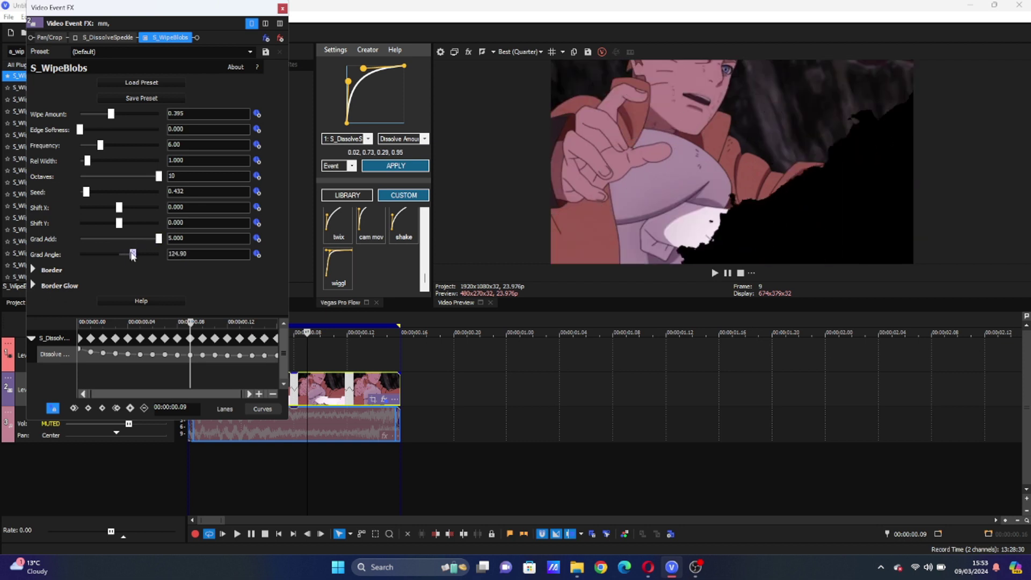
pyautogui.doubleClick(133, 254)
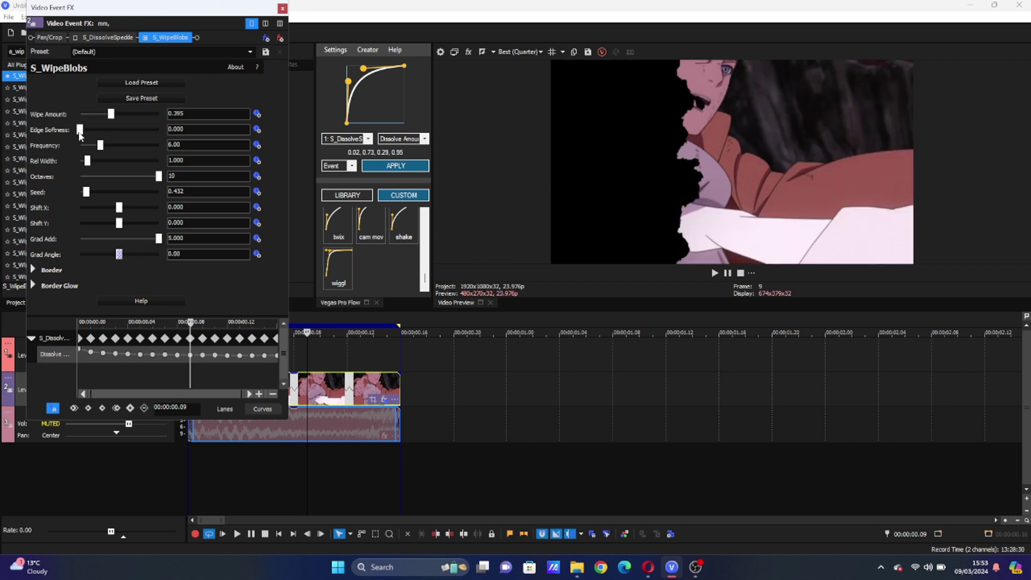
# Step: Set Edge Softness to 0.125 and Wipe Amount to 0.857, and turn on animation for the Wipe Amount
pyautogui.moveTo(96, 134); pyautogui.dragTo(182, 140)
pyautogui.doubleClick(160, 129)
pyautogui.moveTo(111, 114); pyautogui.dragTo(147, 116)
pyautogui.doubleClick(147, 116)
pyautogui.click(148, 118)
pyautogui.click(258, 115)
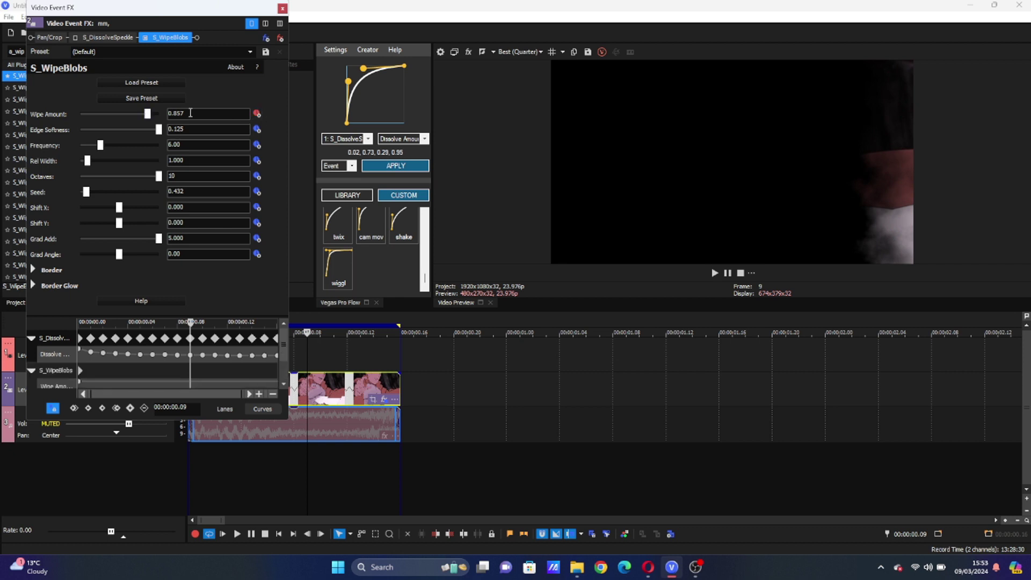
# Step: Add a second keyframe with a much lower Wipe Amount and move it to the clip's end
pyautogui.click(107, 120)
pyautogui.moveTo(107, 116); pyautogui.dragTo(92, 115)
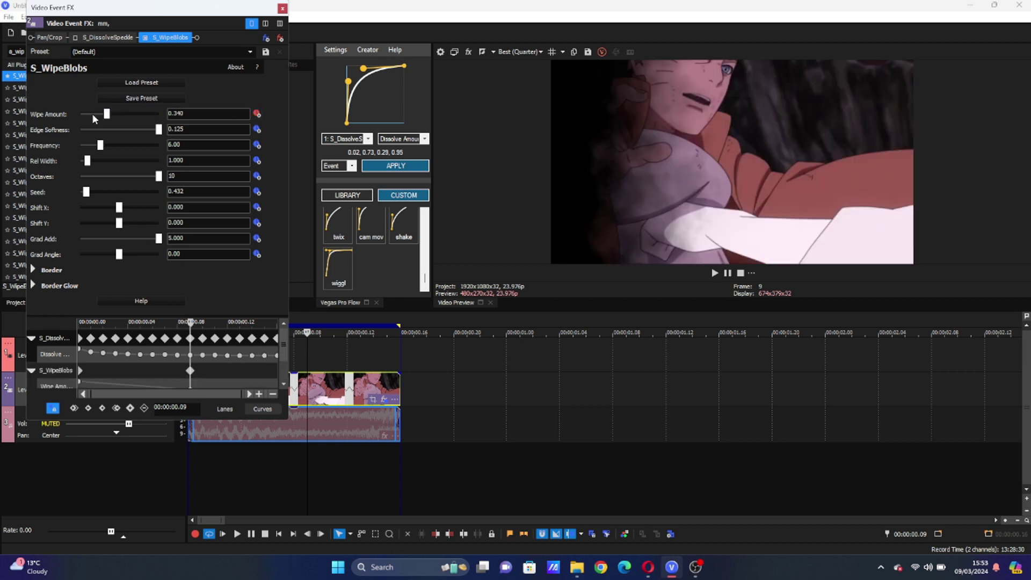
pyautogui.moveTo(191, 372); pyautogui.dragTo(290, 376)
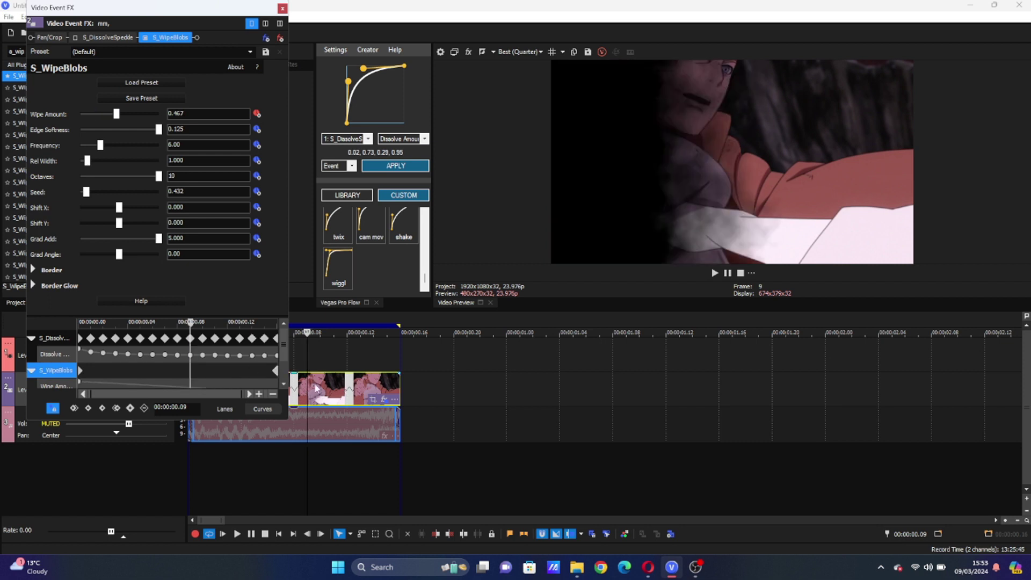
# Step: Apply the 0.02, 0.73, 0.29, 0.95 easing curve to the S_WipeBlobs Wipe Amount animation and play back the clip's range
pyautogui.click(358, 139)
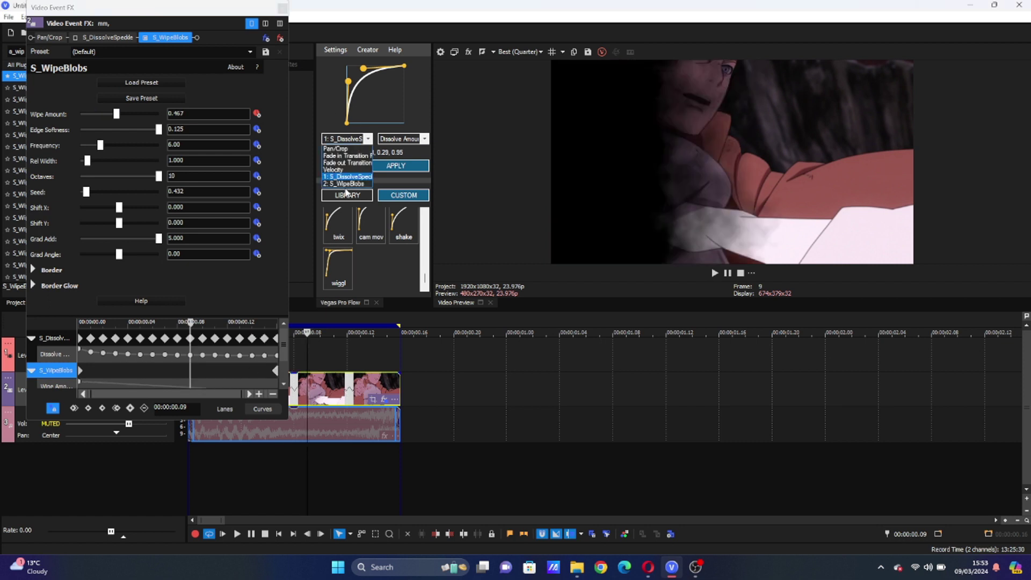
pyautogui.click(348, 183)
pyautogui.click(391, 163)
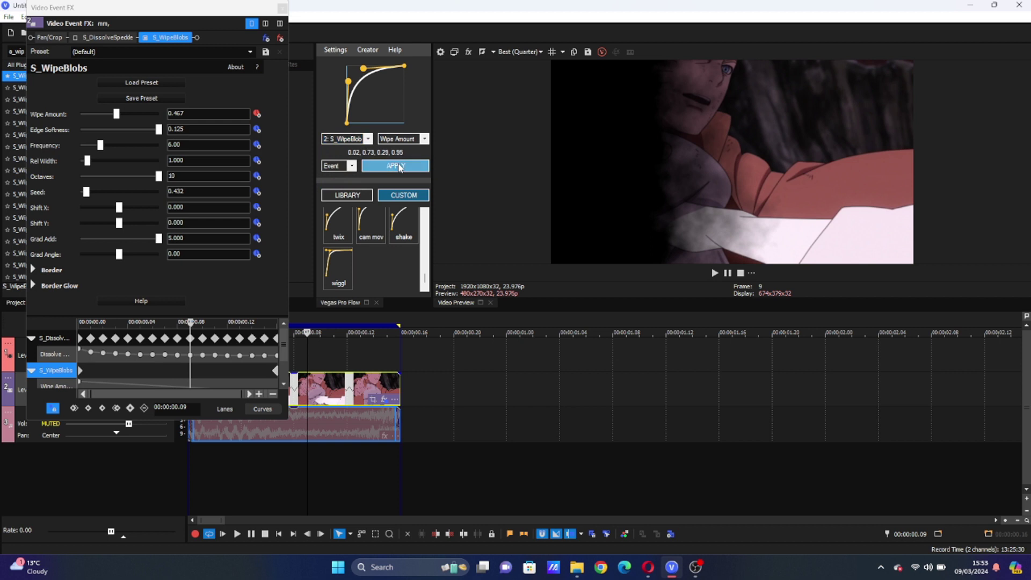
pyautogui.doubleClick(348, 385)
pyautogui.press('space')
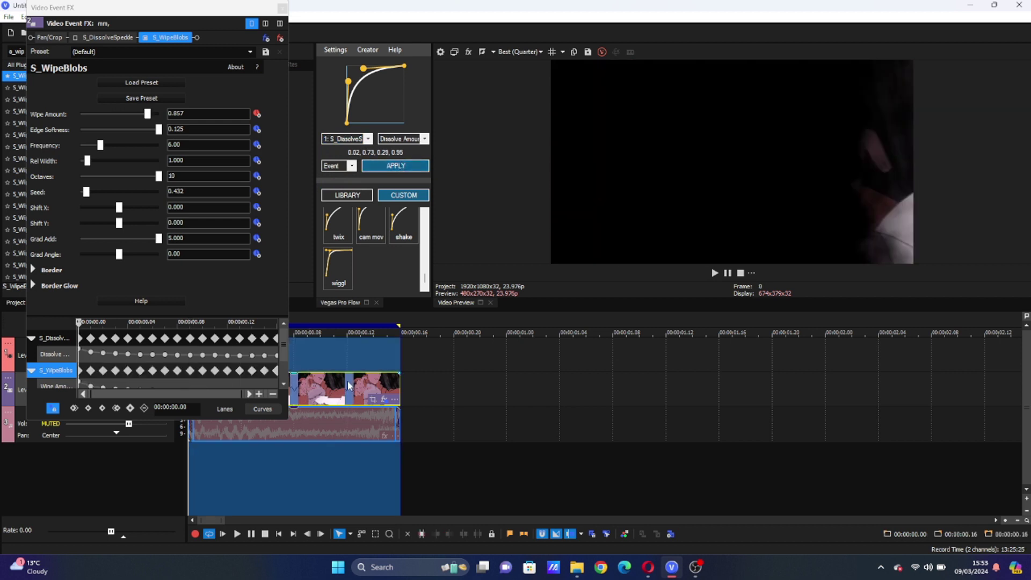